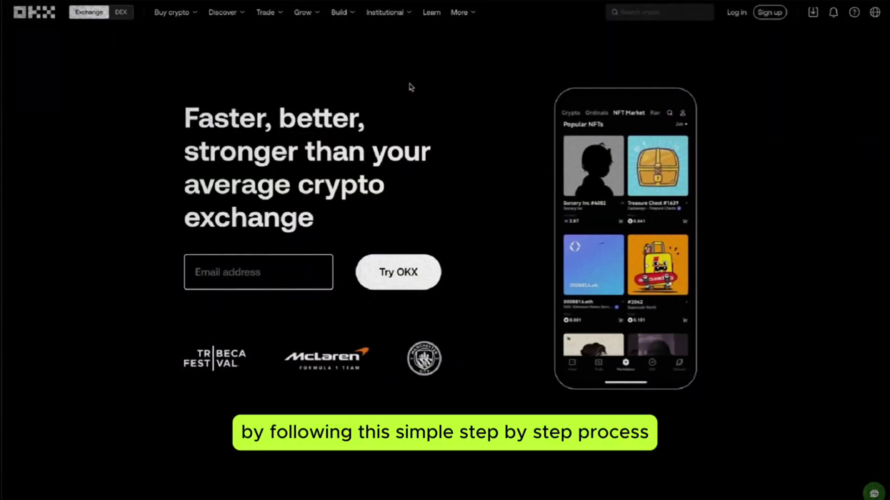
Begin a new OKX account with Russia as the country/region
{"action": "scroll", "coordinate": [411, 87], "scroll_direction": "down", "scroll_amount": 9}
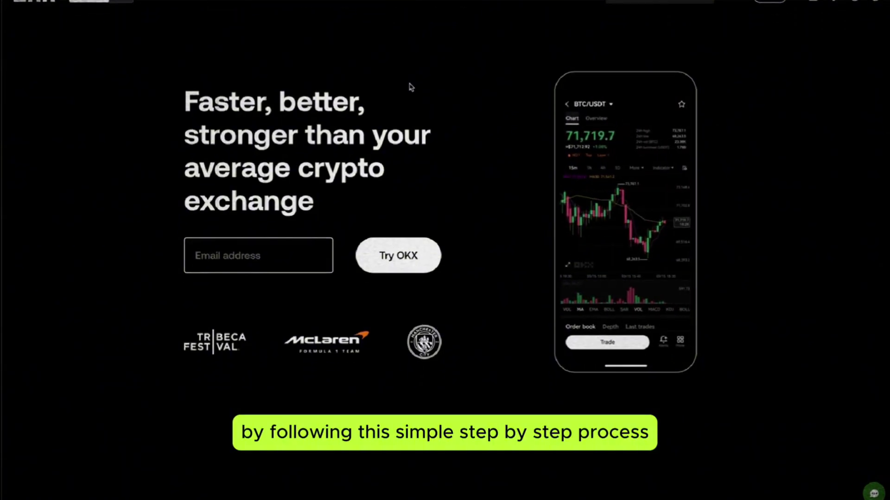
{"action": "scroll", "coordinate": [410, 87], "scroll_direction": "down", "scroll_amount": 1}
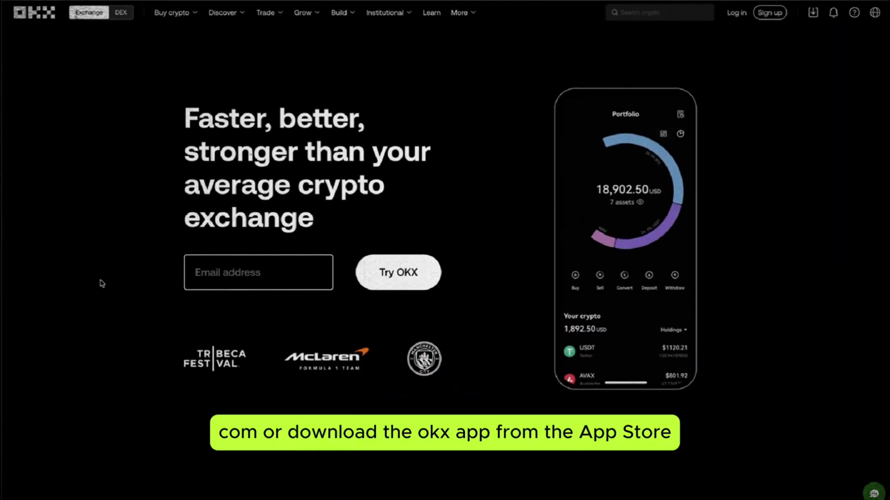
{"action": "left_click", "coordinate": [769, 12]}
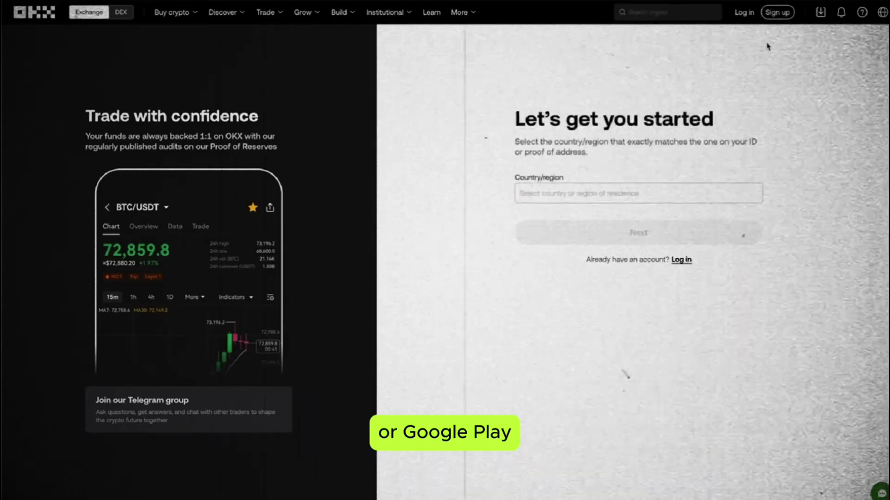
{"action": "left_click", "coordinate": [610, 192]}
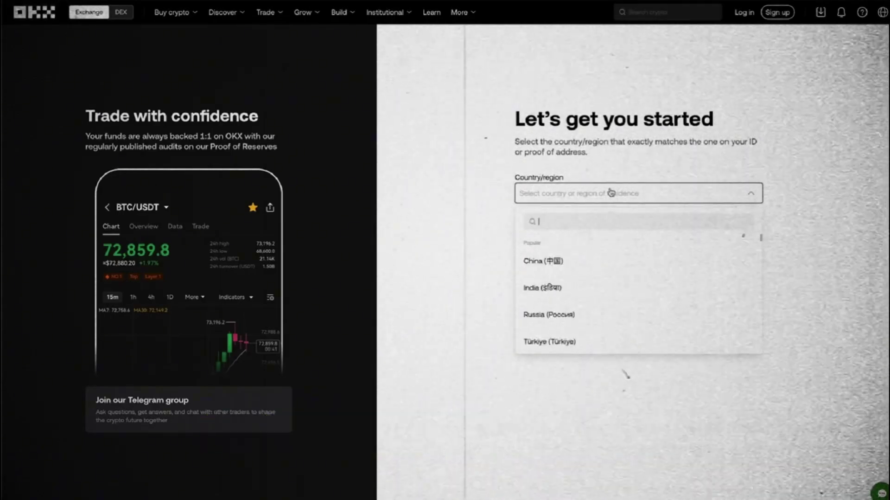
{"action": "left_click", "coordinate": [550, 314]}
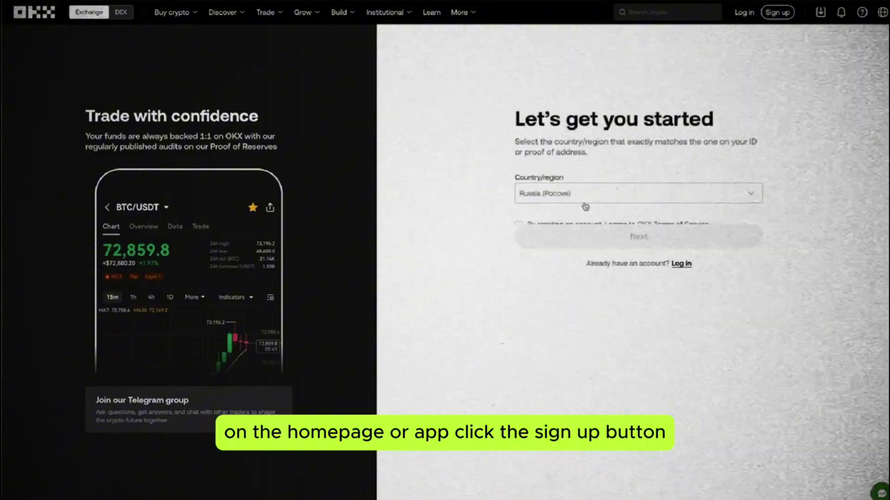
Accept the account terms and confirm the Russia location to continue
{"action": "left_click", "coordinate": [550, 223]}
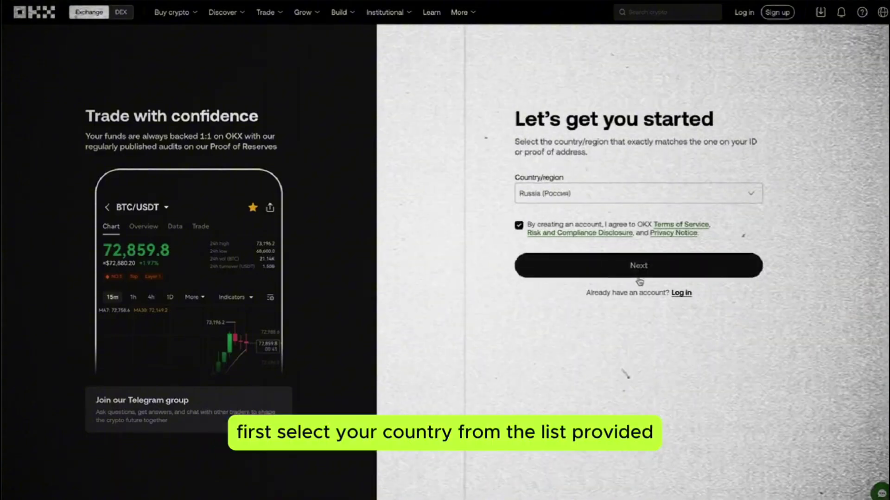
{"action": "left_click", "coordinate": [639, 271]}
{"action": "left_click", "coordinate": [525, 294]}
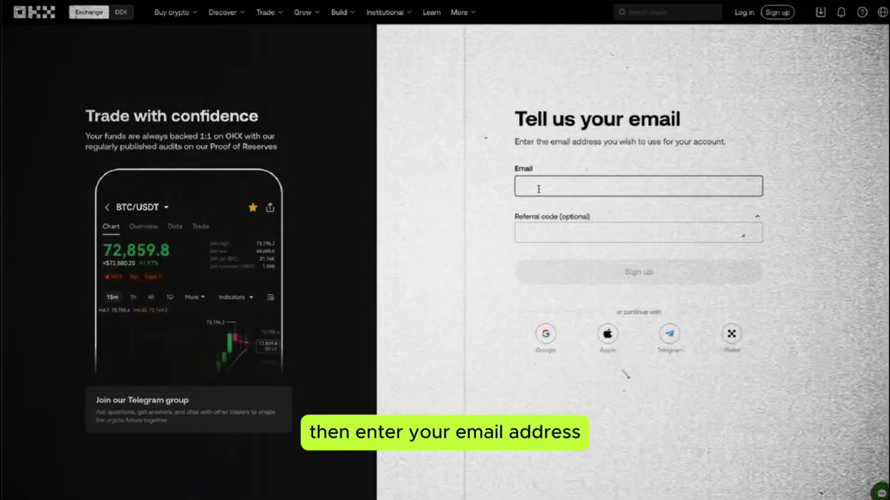
{"action": "left_click", "coordinate": [587, 205]}
{"action": "left_click", "coordinate": [539, 229]}
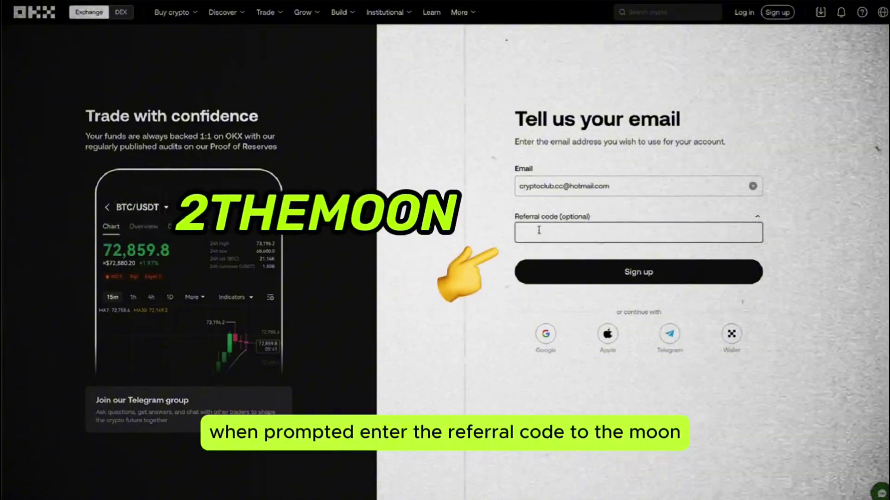
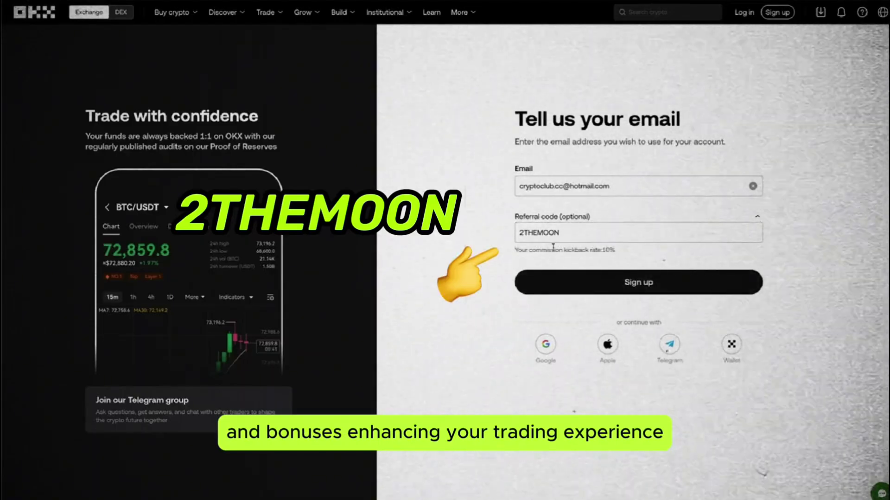
{"action": "left_click", "coordinate": [596, 280]}
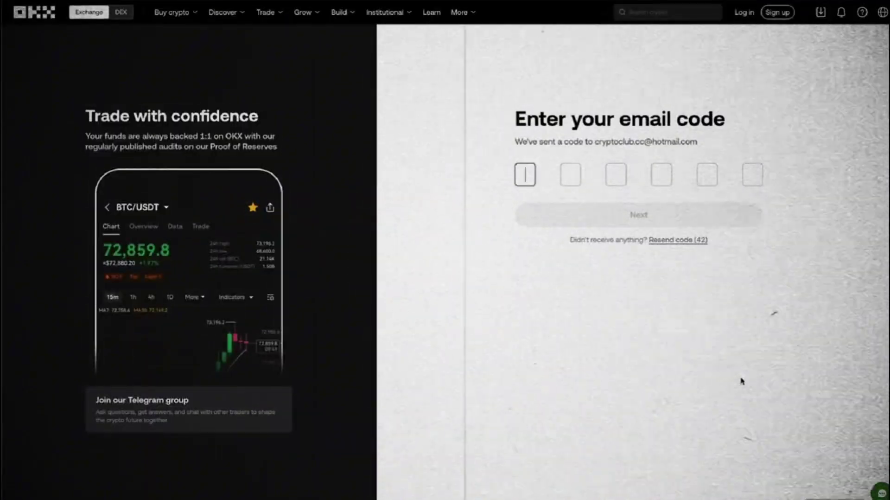
Enter the six-digit email code and begin entering the phone number
{"action": "type", "text": "00"}
{"action": "left_click", "coordinate": [575, 190]}
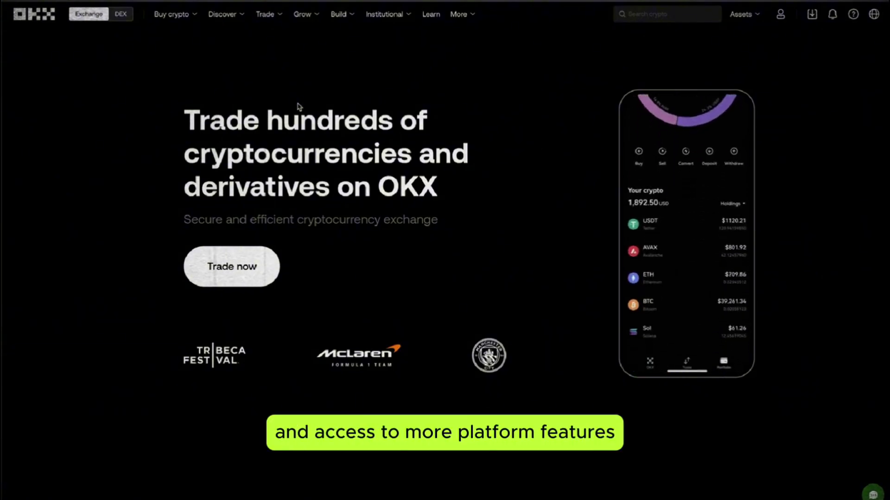
Open Verification from the profile menu, showing 'Identity verified'
{"action": "mouse_move", "coordinate": [780, 14]}
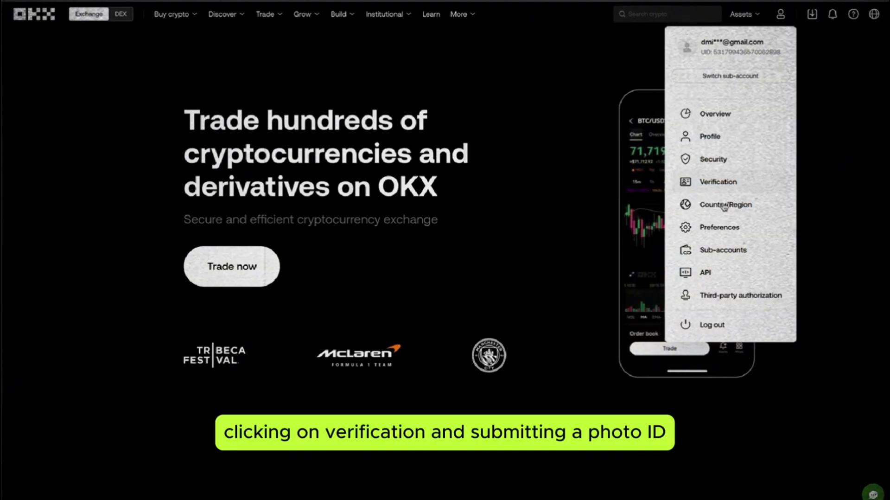
{"action": "left_click", "coordinate": [730, 188]}
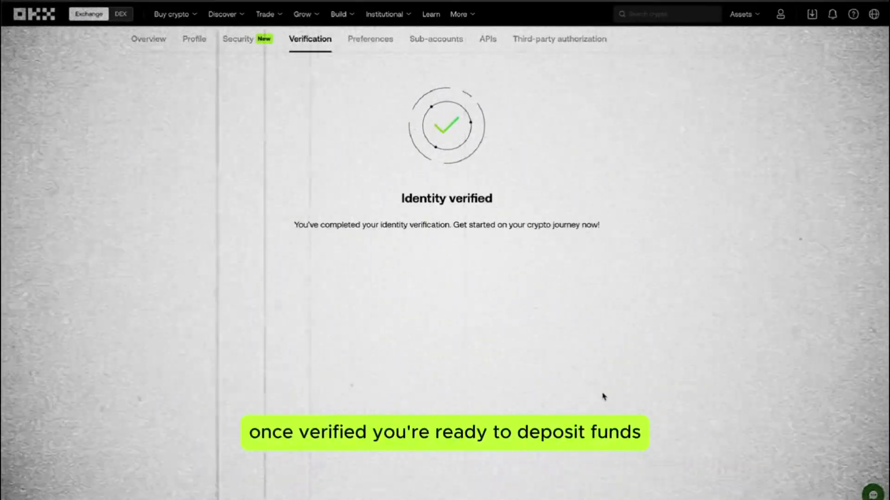
{"action": "mouse_move", "coordinate": [750, 15]}
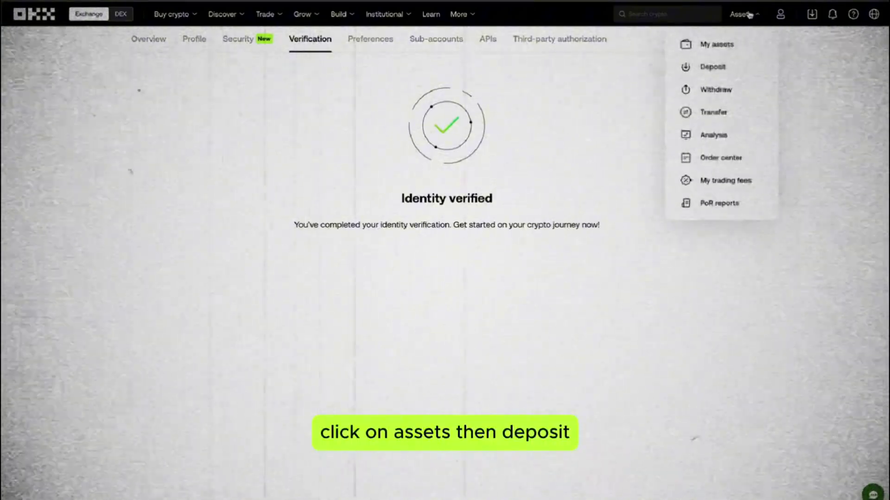
View the crypto Deposit page, then switch to P2P trading
{"action": "left_click", "coordinate": [713, 67]}
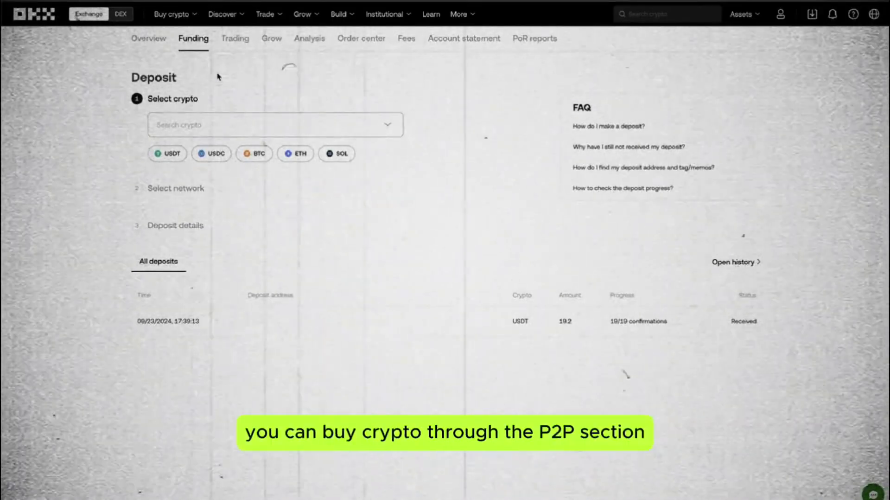
{"action": "left_click", "coordinate": [199, 47]}
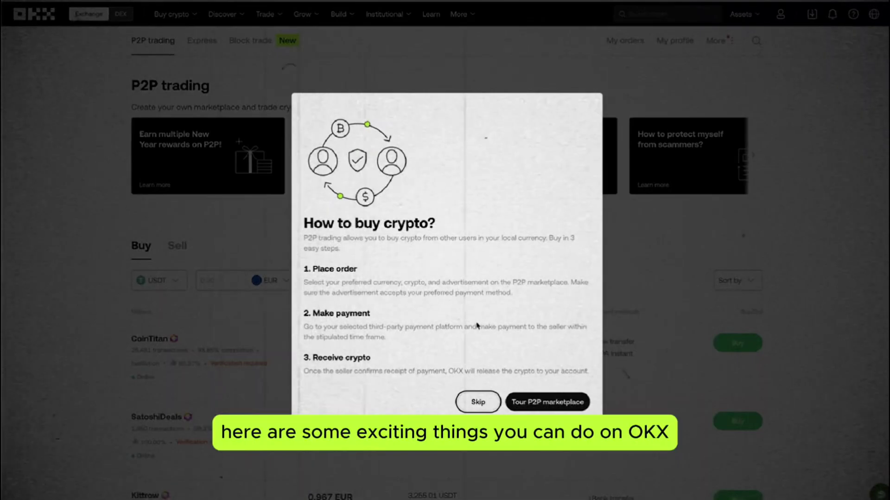
Complete the four-step P2P tour and close the New Year rewards popup
{"action": "left_click", "coordinate": [538, 407]}
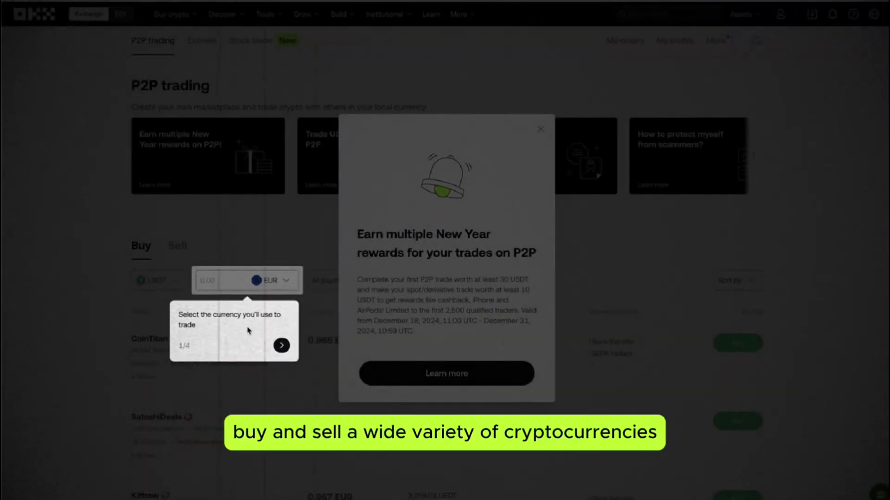
{"action": "left_click", "coordinate": [282, 345]}
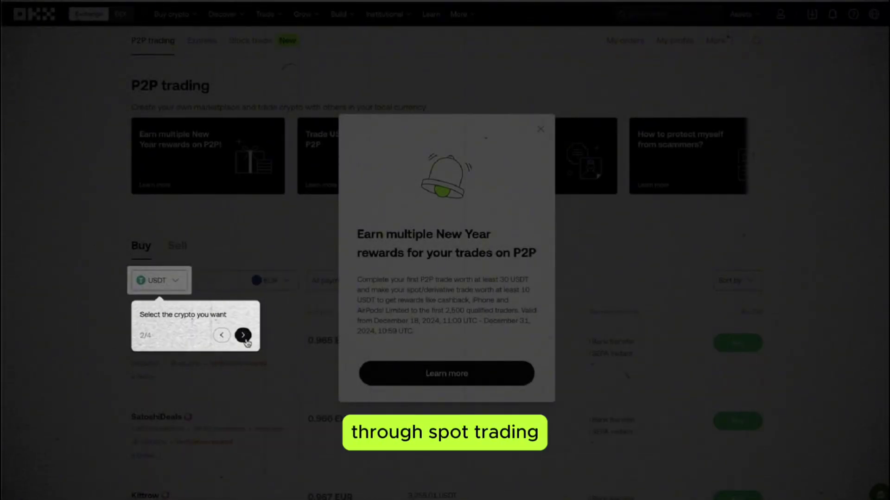
{"action": "left_click", "coordinate": [243, 406]}
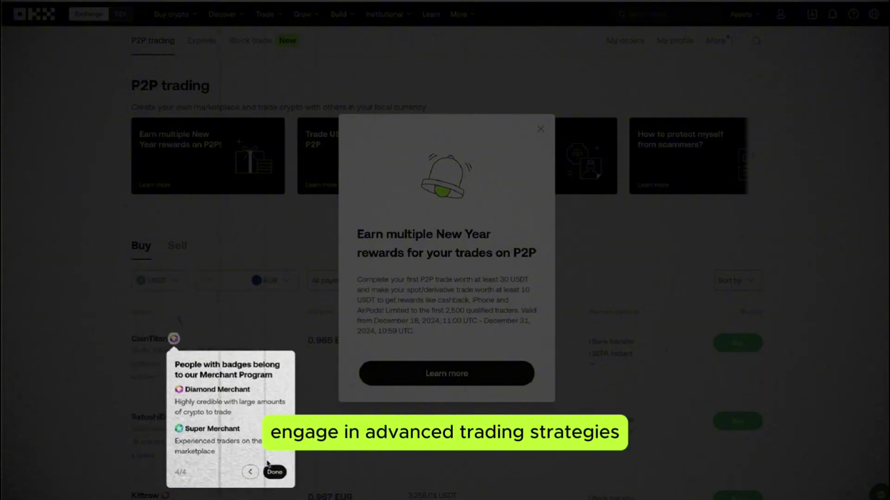
{"action": "left_click", "coordinate": [274, 472]}
{"action": "left_click", "coordinate": [541, 129]}
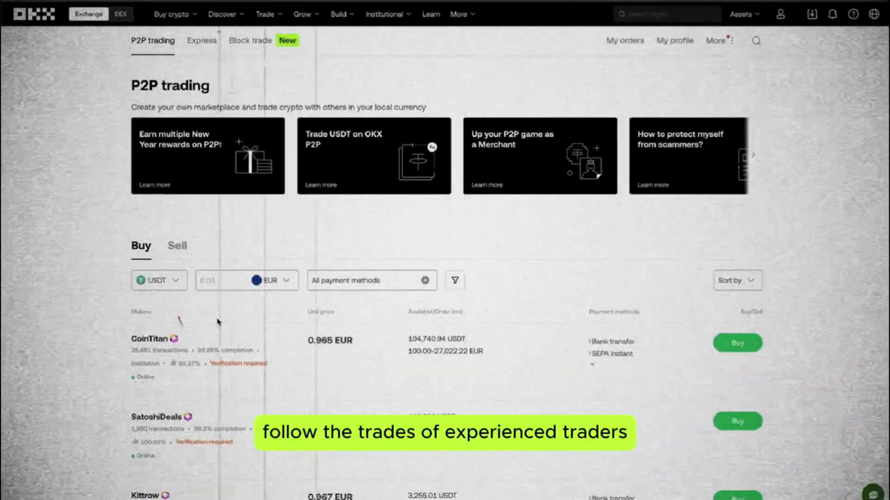
Scroll through the USDT buy offers priced from 0.965 EUR
{"action": "scroll", "coordinate": [213, 323], "scroll_direction": "down", "scroll_amount": 1}
{"action": "scroll", "coordinate": [213, 322], "scroll_direction": "down", "scroll_amount": 11}
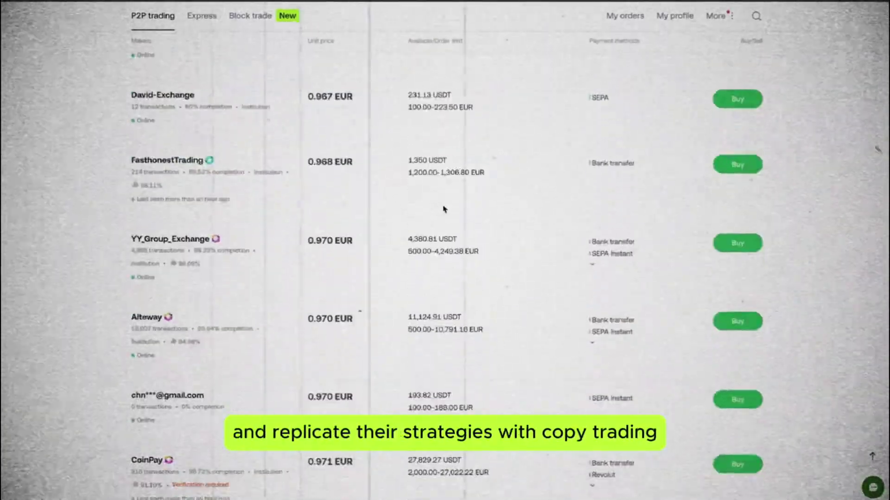
{"action": "scroll", "coordinate": [463, 209], "scroll_direction": "down", "scroll_amount": 3}
{"action": "scroll", "coordinate": [421, 149], "scroll_direction": "up", "scroll_amount": 15}
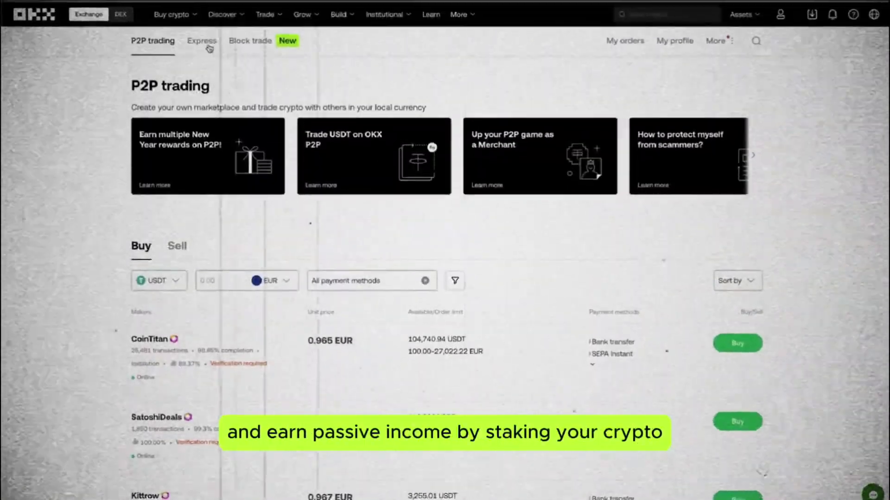
Open P2P Express for USDT with EUR and browse the Institutional, Grow and Trade menus
{"action": "left_click", "coordinate": [208, 45]}
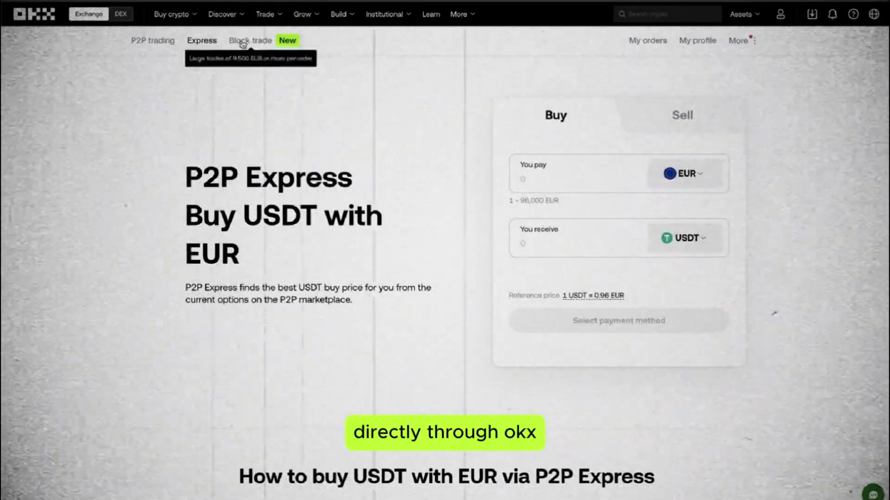
{"action": "mouse_move", "coordinate": [399, 16]}
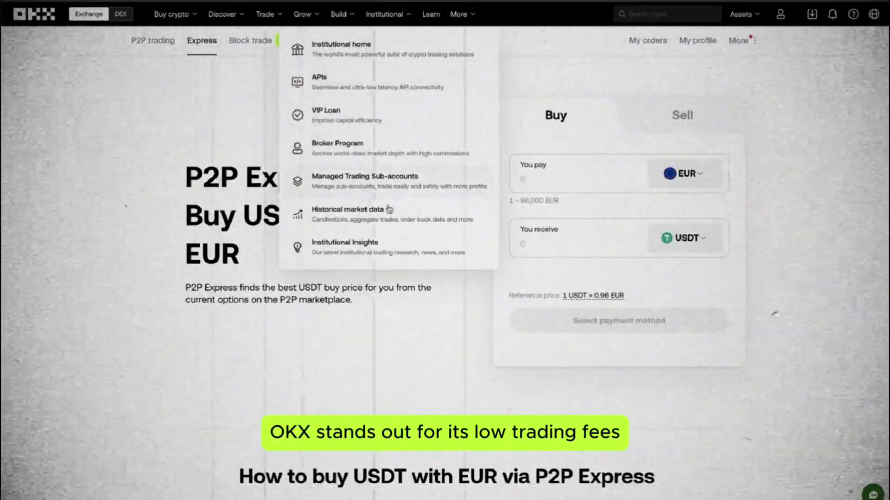
{"action": "mouse_move", "coordinate": [310, 20]}
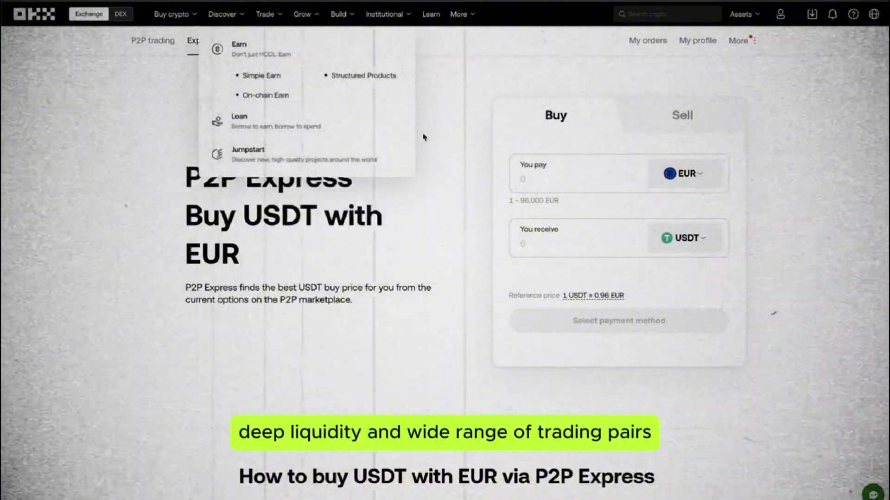
{"action": "mouse_move", "coordinate": [265, 21]}
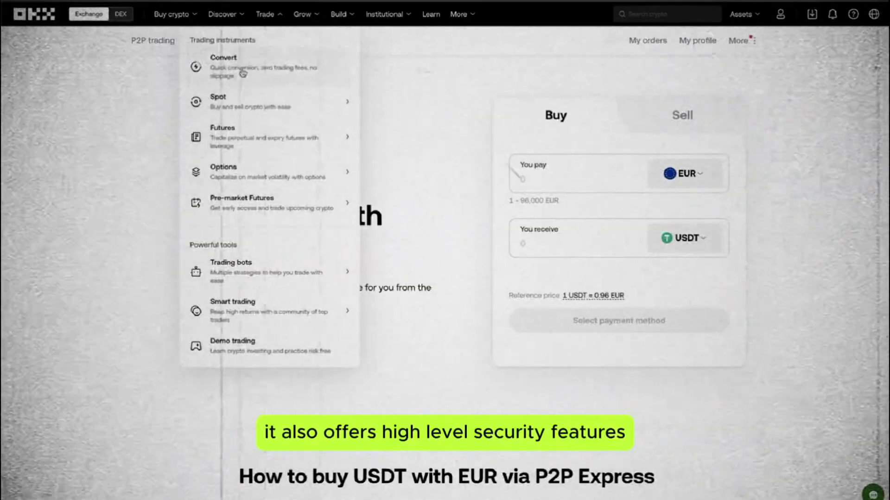
{"action": "mouse_move", "coordinate": [239, 137]}
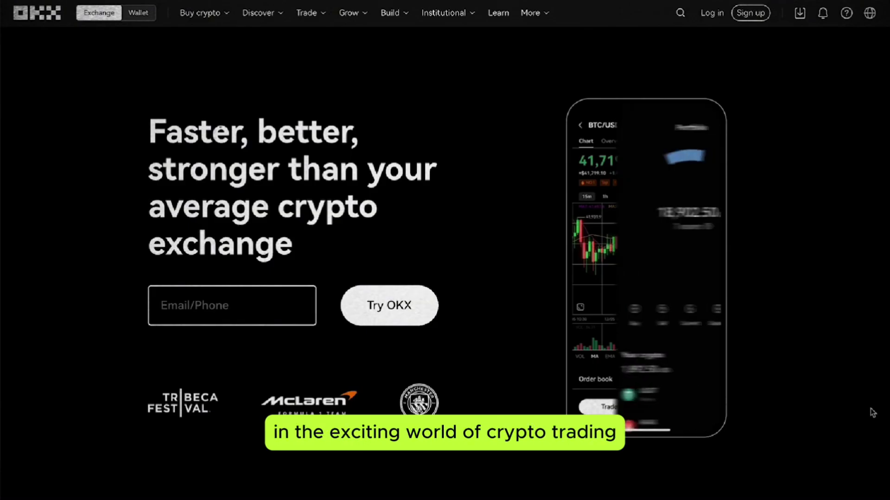
{"action": "scroll", "coordinate": [874, 412], "scroll_direction": "down", "scroll_amount": 5}
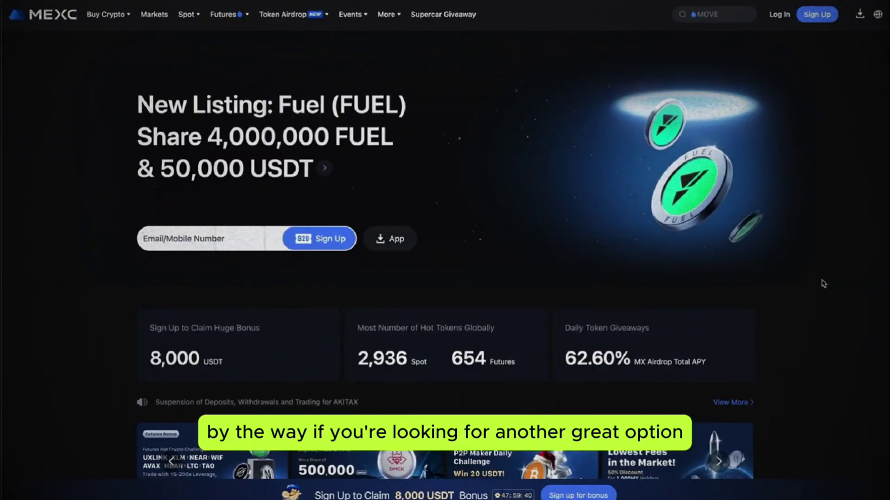
Scroll the MEXC homepage down its sections and back up to 'No. 1 in Liquidity Globally'
{"action": "scroll", "coordinate": [732, 275], "scroll_direction": "down", "scroll_amount": 1}
{"action": "scroll", "coordinate": [733, 275], "scroll_direction": "down", "scroll_amount": 15}
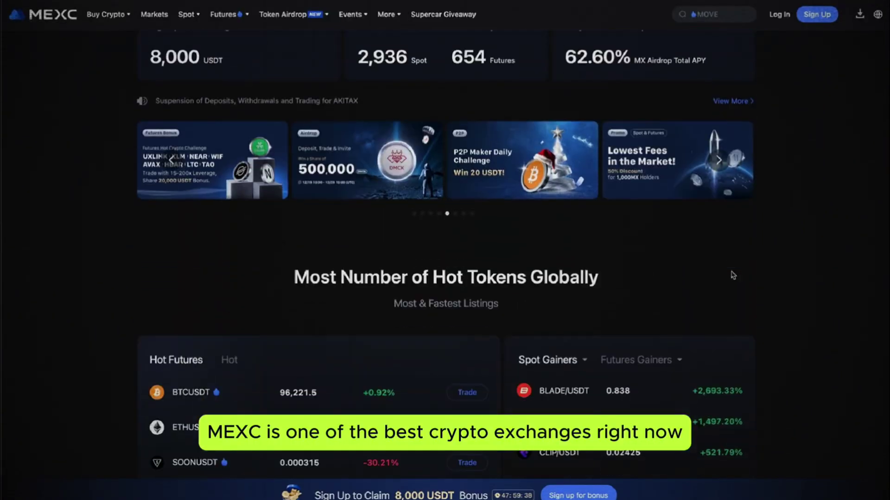
{"action": "scroll", "coordinate": [733, 274], "scroll_direction": "down", "scroll_amount": 15}
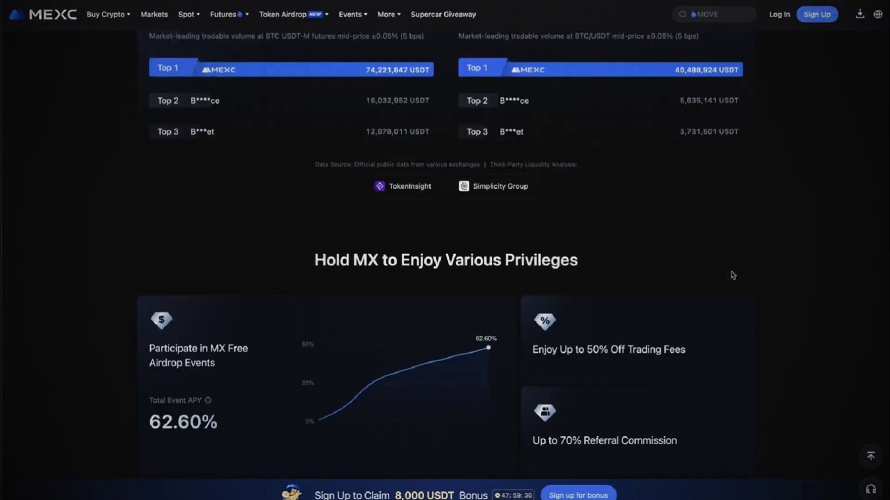
{"action": "scroll", "coordinate": [733, 274], "scroll_direction": "down", "scroll_amount": 7}
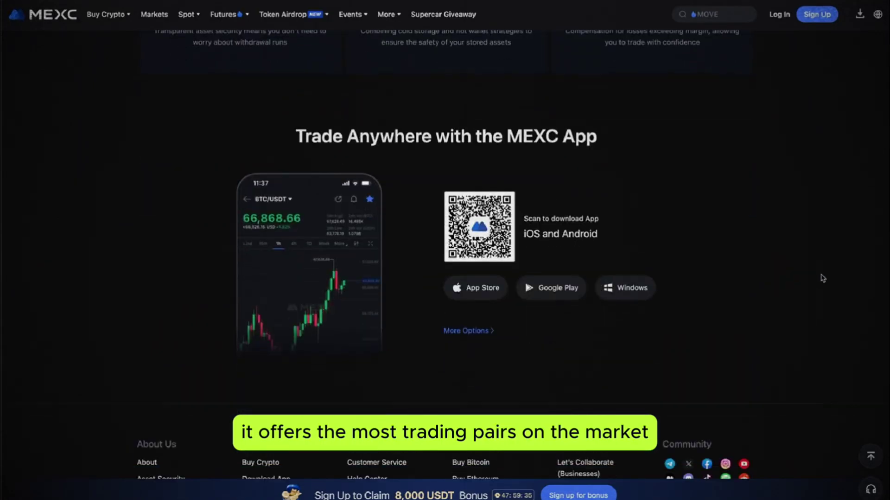
{"action": "scroll", "coordinate": [823, 278], "scroll_direction": "up", "scroll_amount": 20}
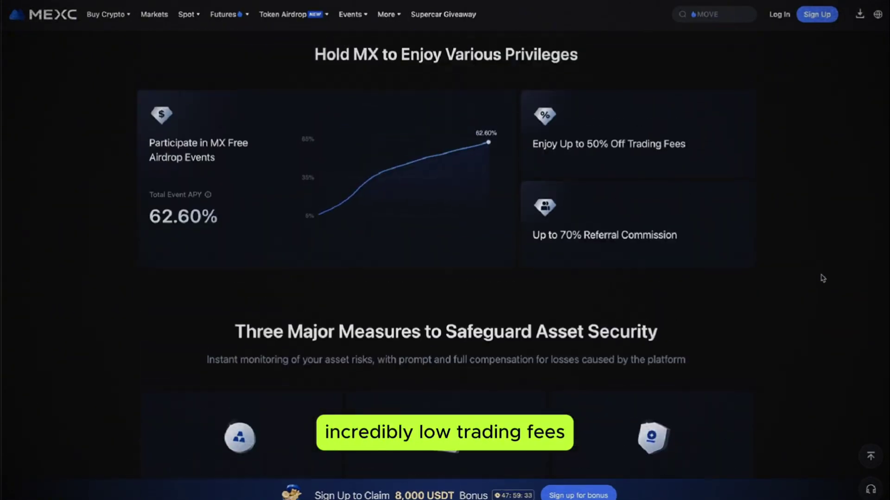
{"action": "scroll", "coordinate": [807, 269], "scroll_direction": "up", "scroll_amount": 1}
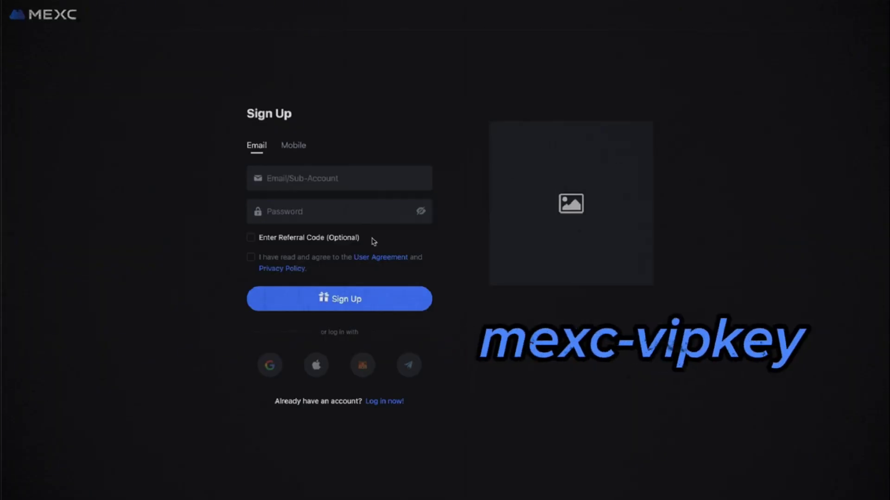
{"action": "left_click", "coordinate": [313, 237]}
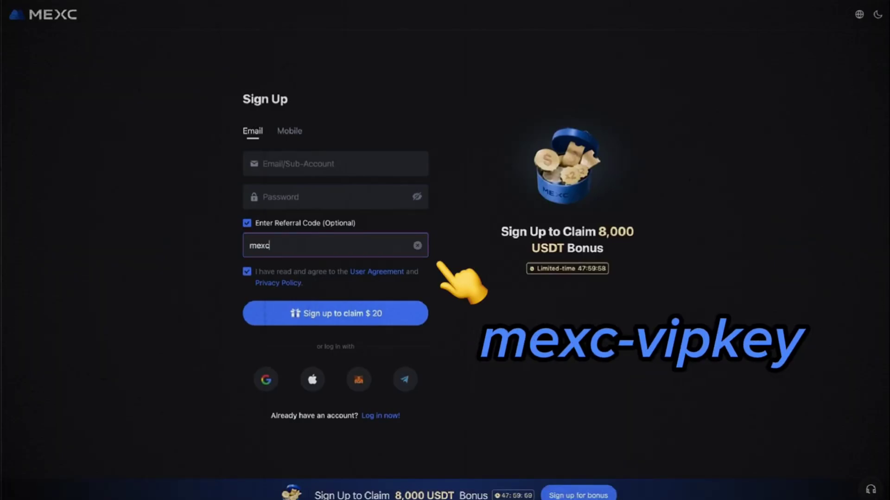
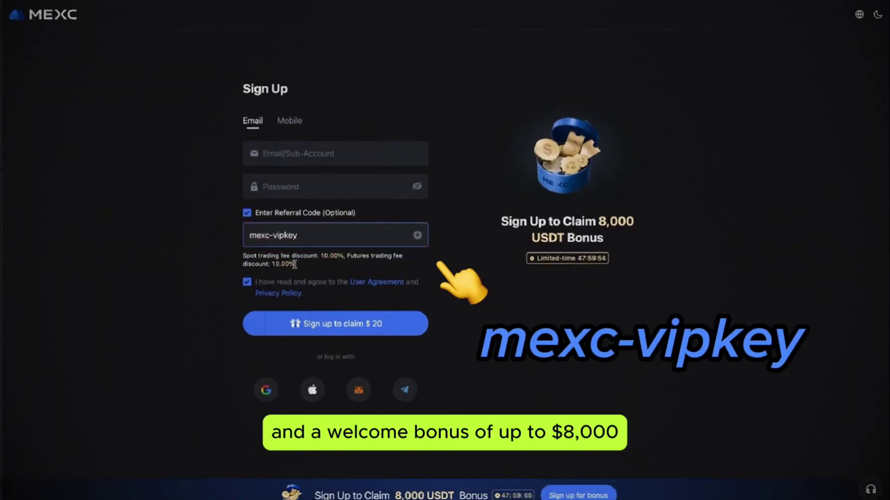
{"action": "left_click_drag", "start_coordinate": [245, 252], "coordinate": [317, 264]}
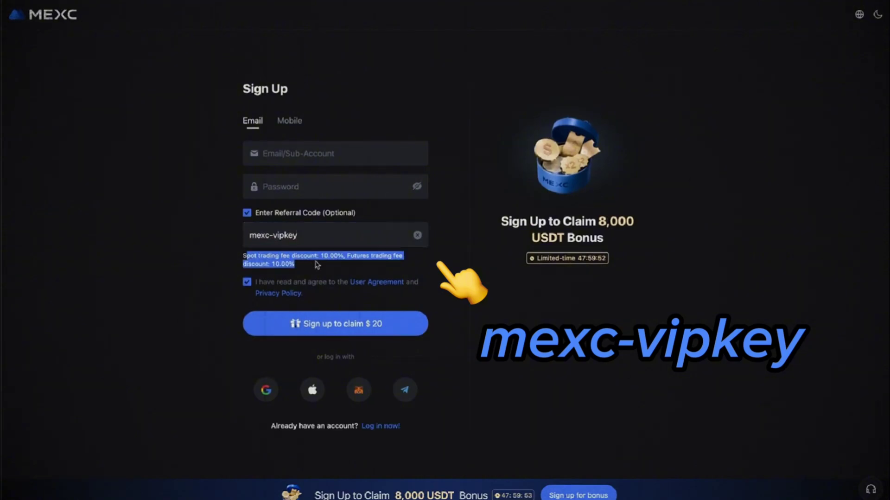
{"action": "left_click", "coordinate": [220, 272]}
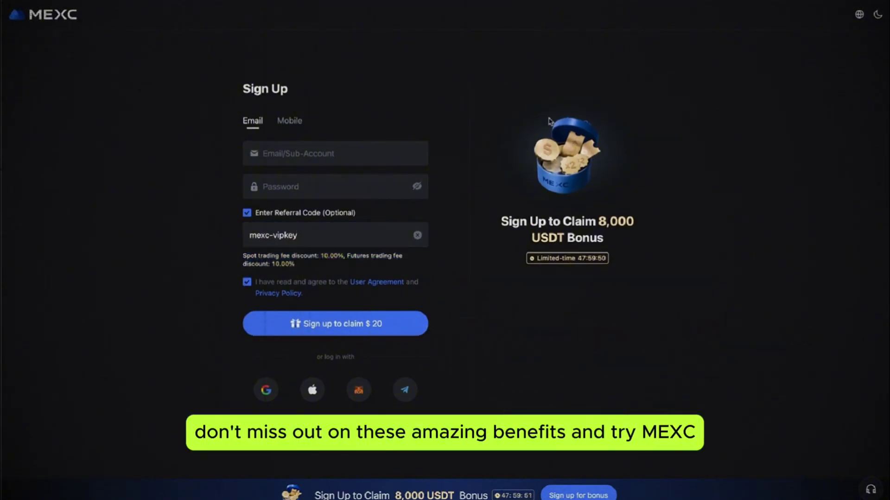